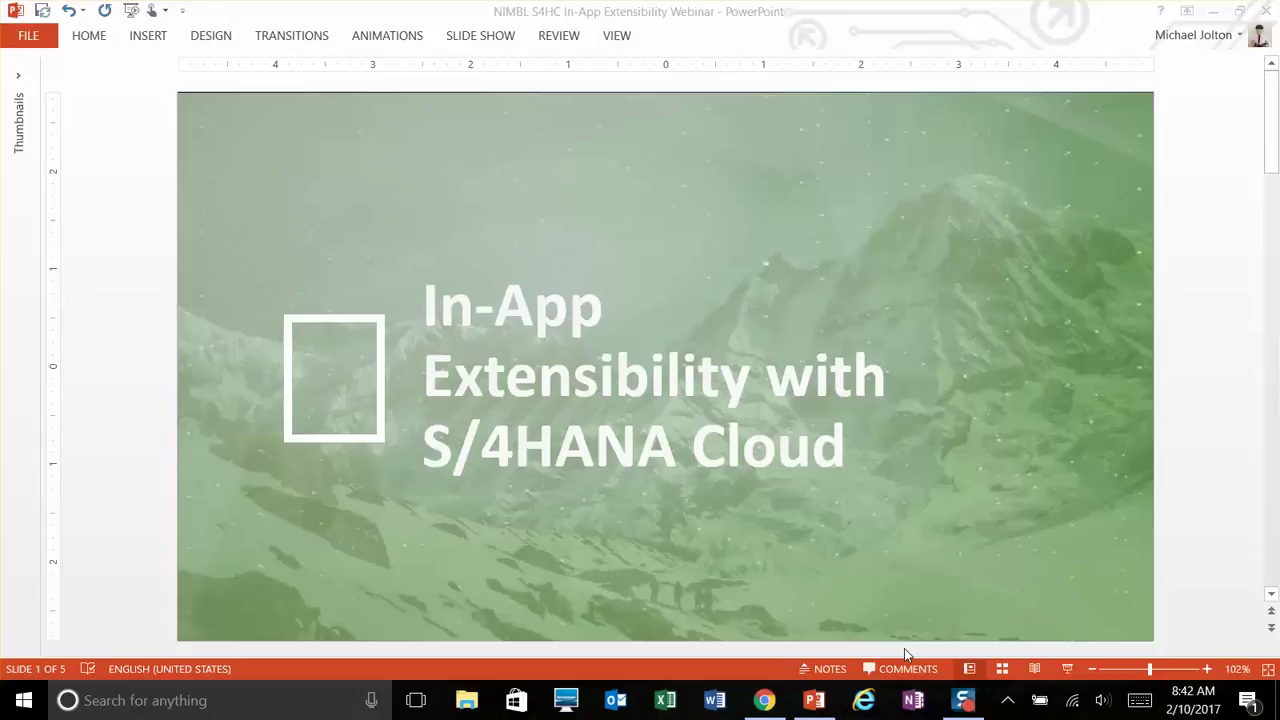
# - Scroll the webinar deck forward to slide 3, comparing In-App and Side-by-Side Extensibility
pyautogui.scroll(-1, 1037, 483)
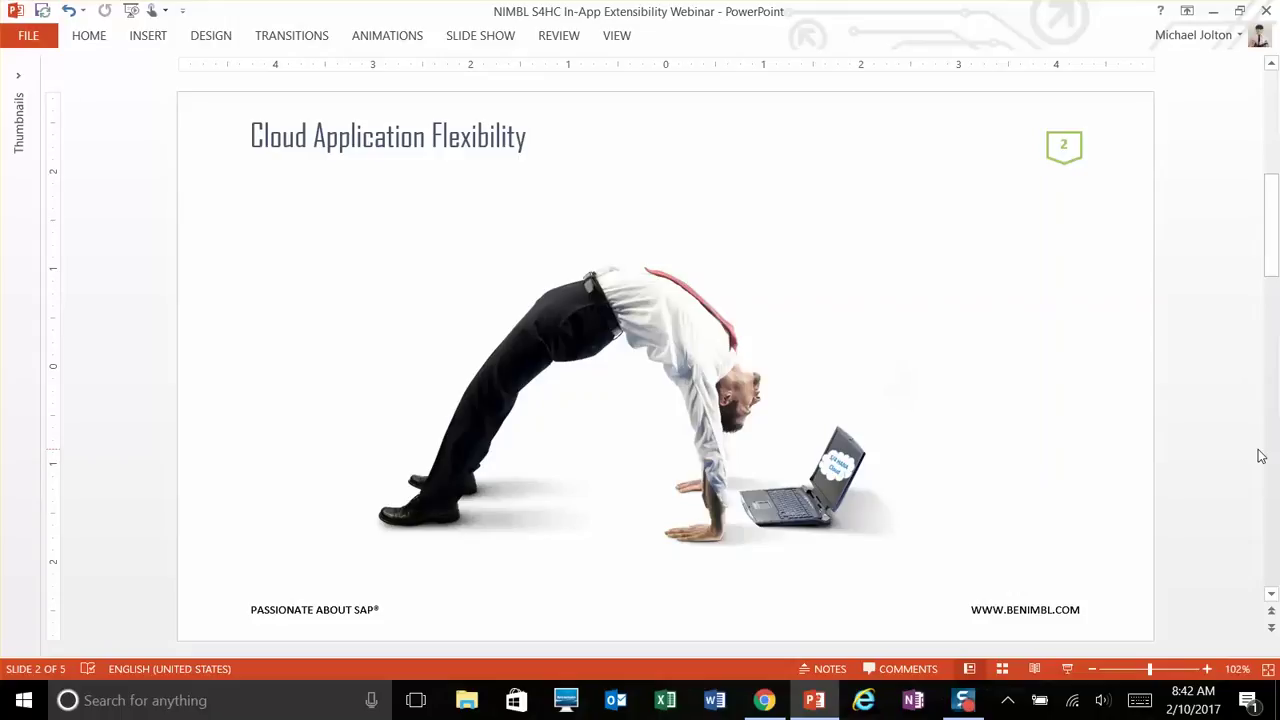
pyautogui.scroll(-1, 1262, 456)
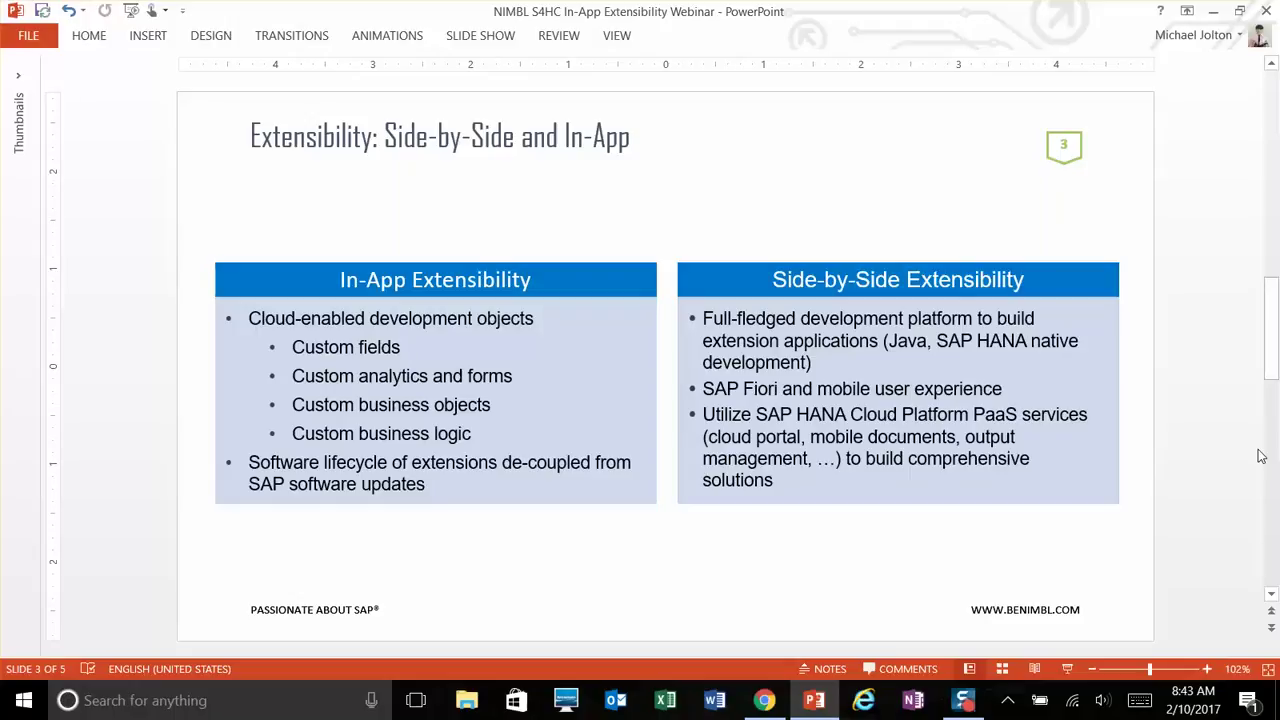
pyautogui.hotkey('alt', 'Tab')
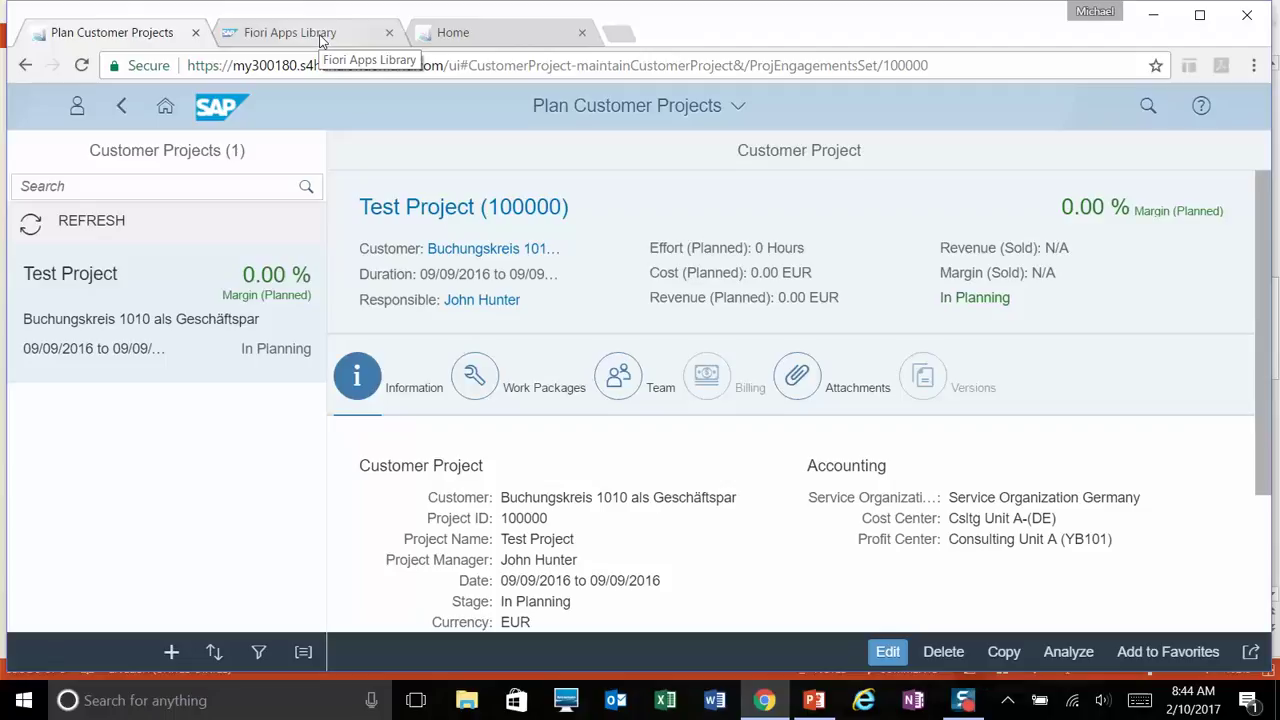
# - Filter the Fiori Apps Library by back-end product SAP S/4HANA Cloud, listing 458 apps
pyautogui.click(320, 40)
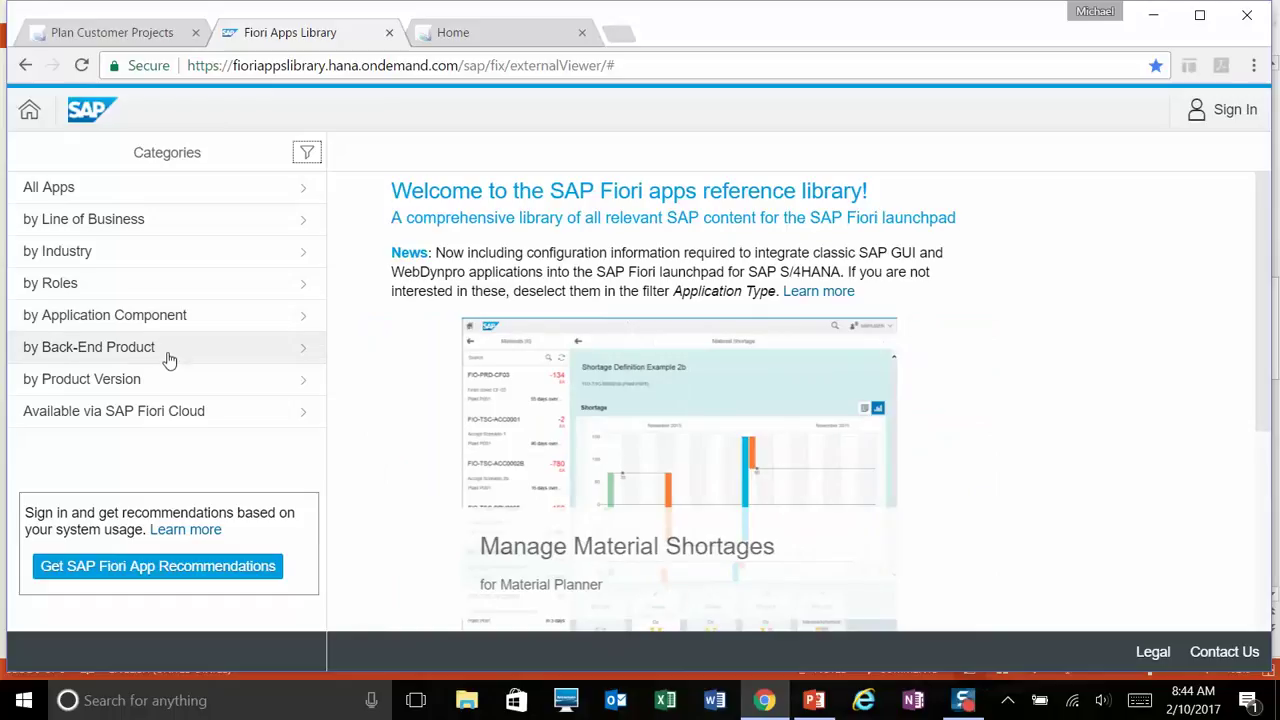
pyautogui.click(238, 355)
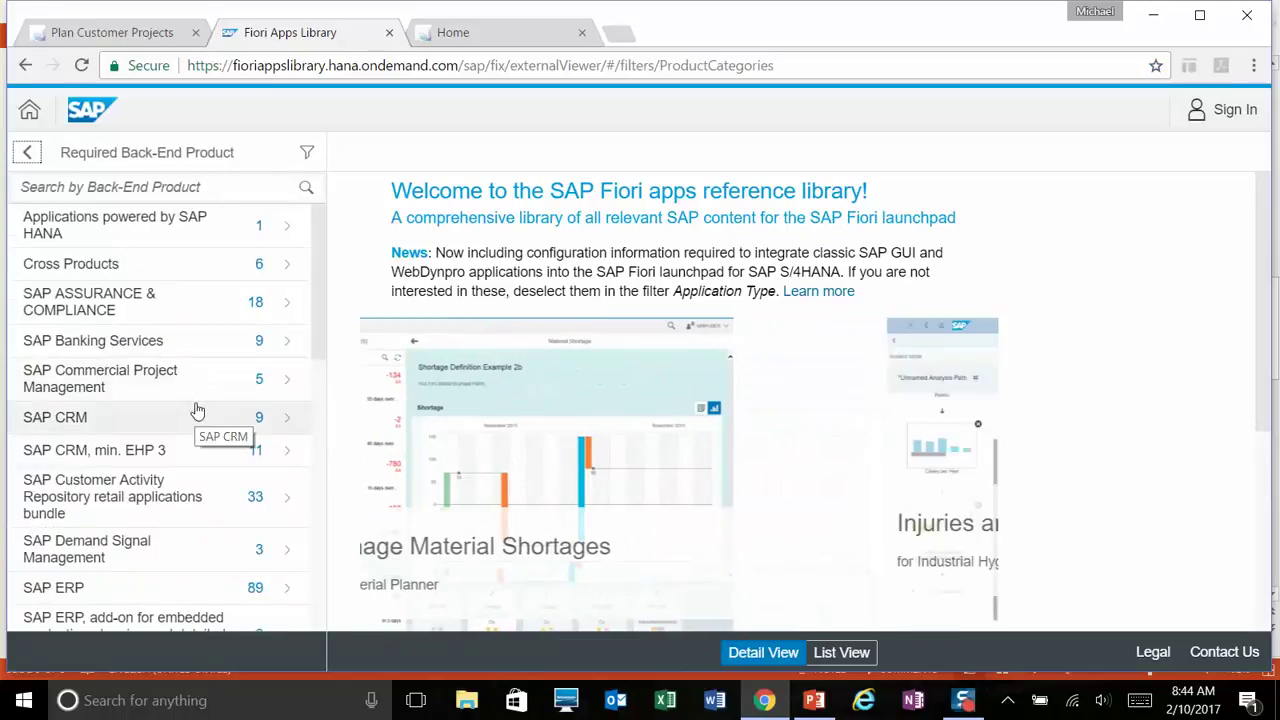
pyautogui.scroll(-2, 194, 408)
pyautogui.scroll(-3, 197, 407)
pyautogui.scroll(-2, 194, 408)
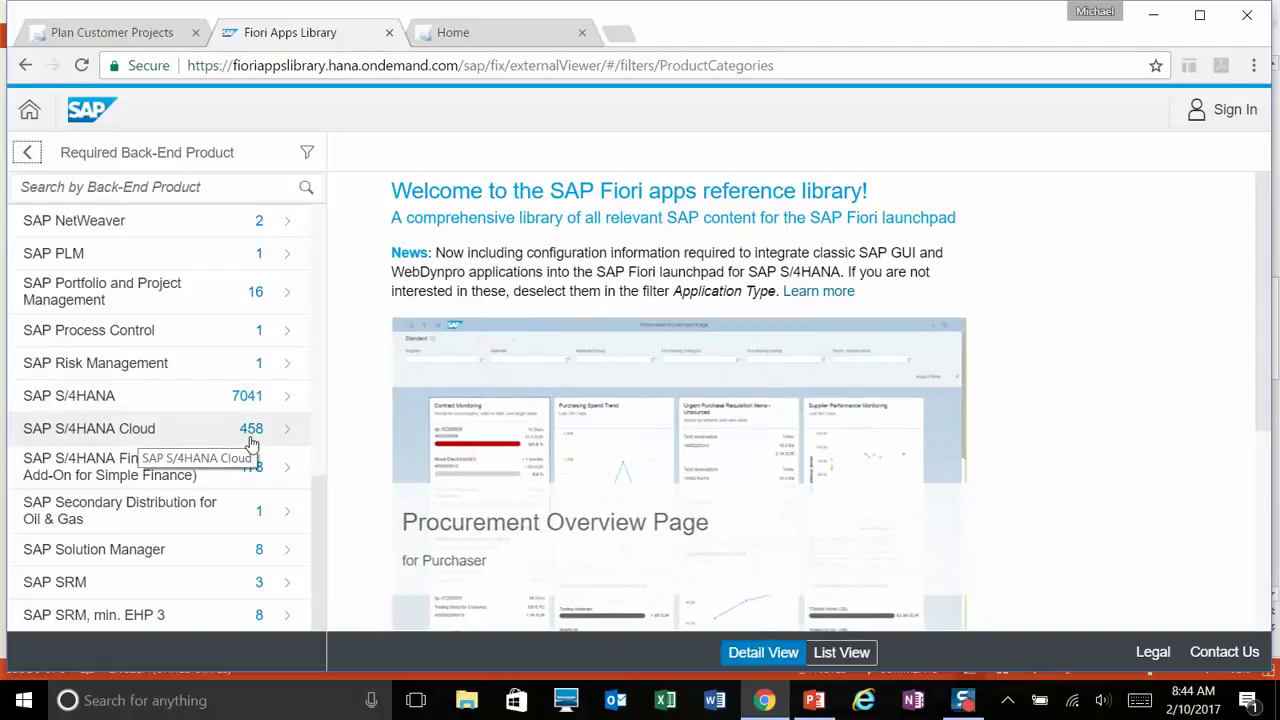
pyautogui.click(193, 443)
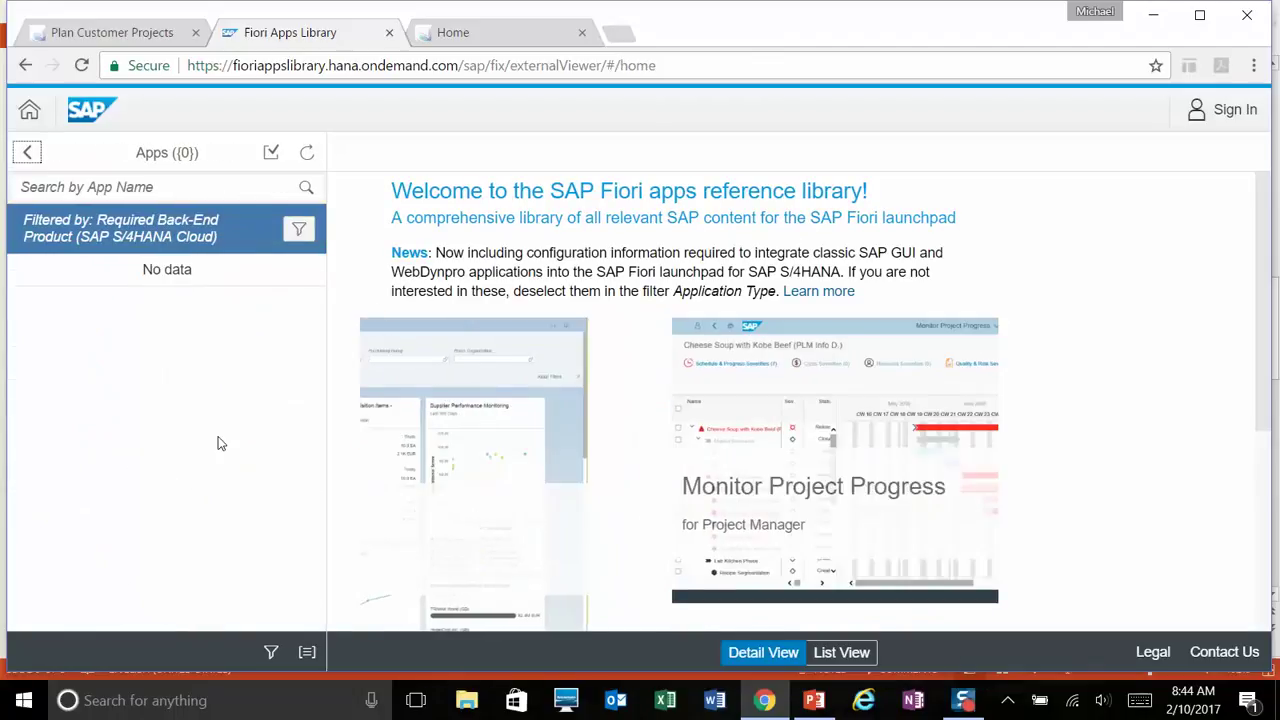
pyautogui.click(117, 186)
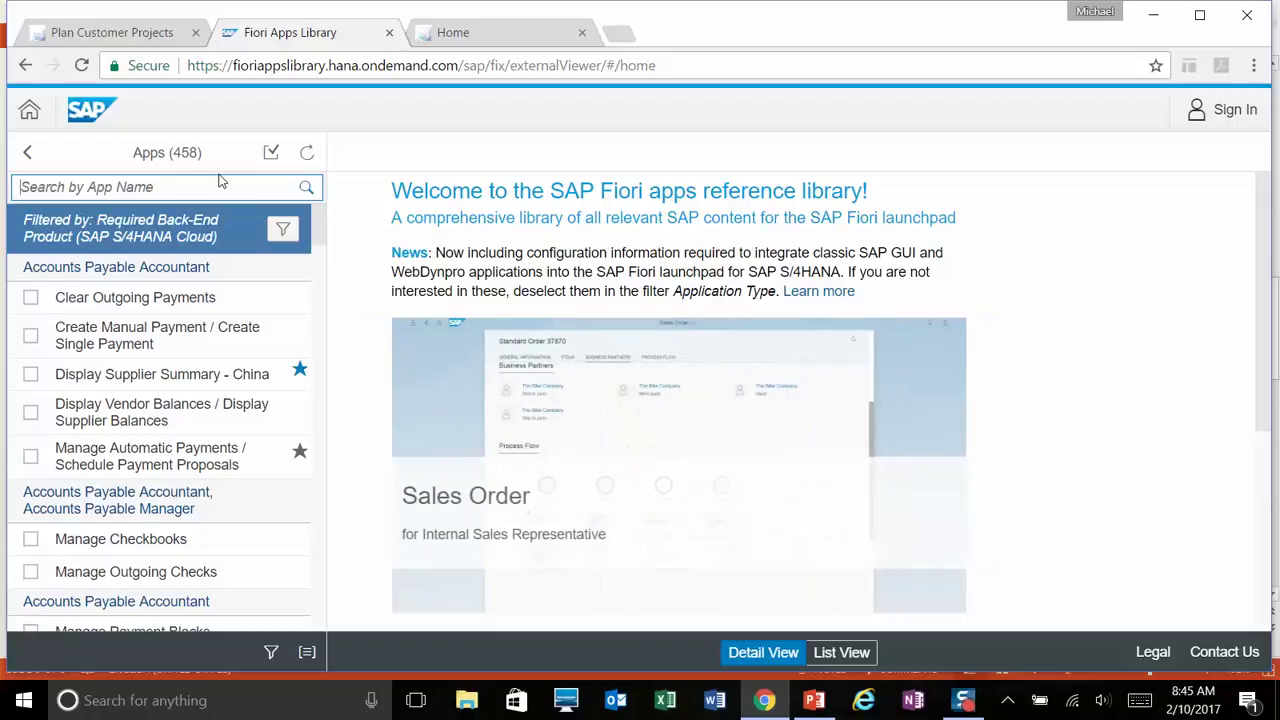
# - Search the apps for 'project' and open the Plan Customer Projects details page
pyautogui.write('p')
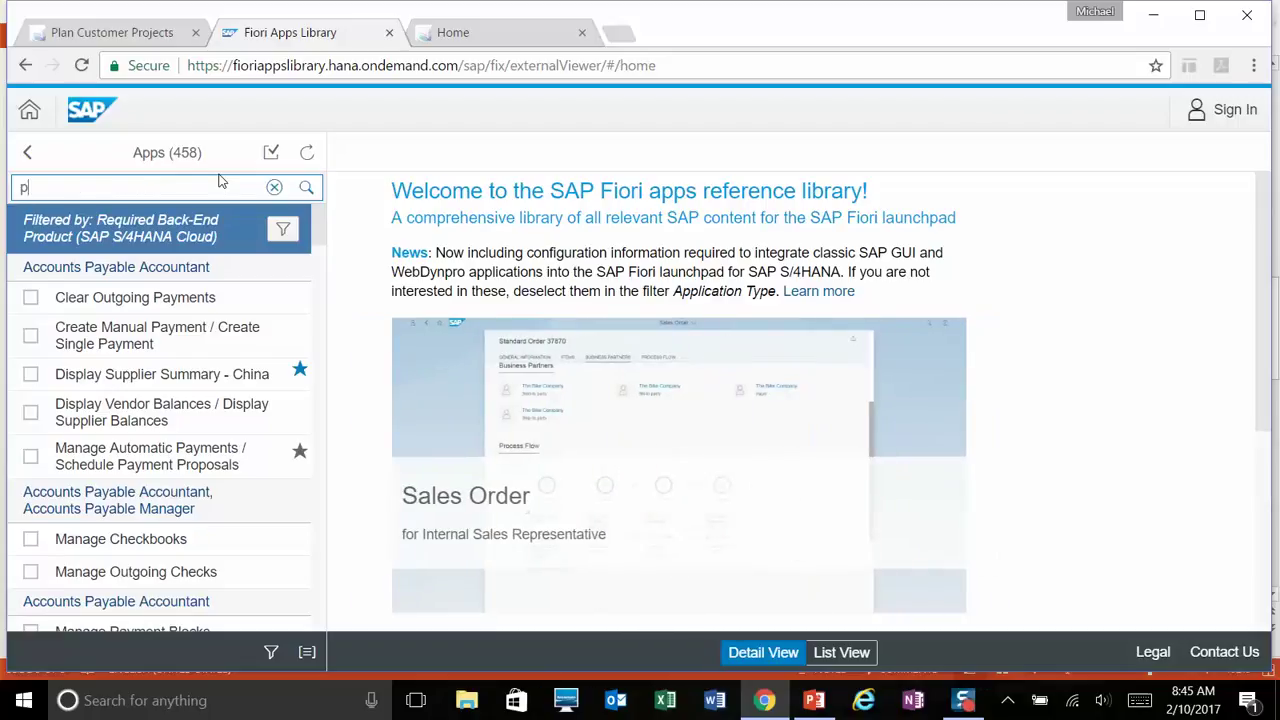
pyautogui.write('roject')
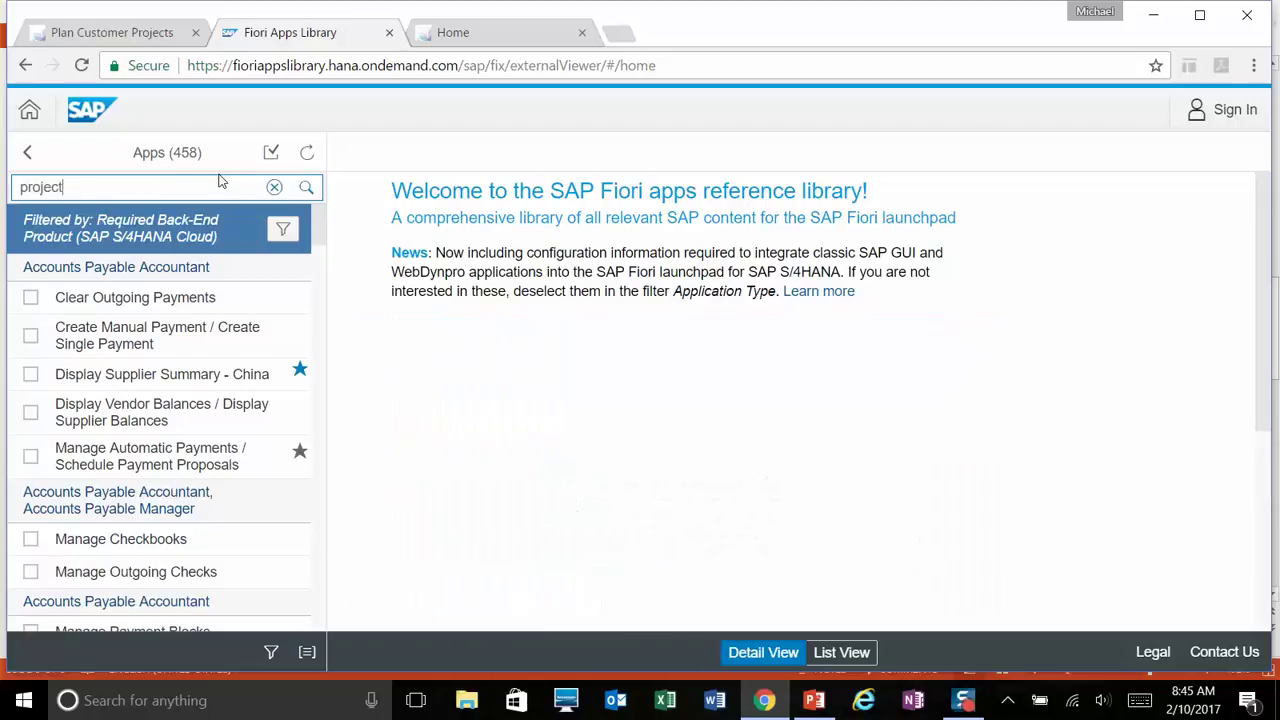
pyautogui.click(306, 187)
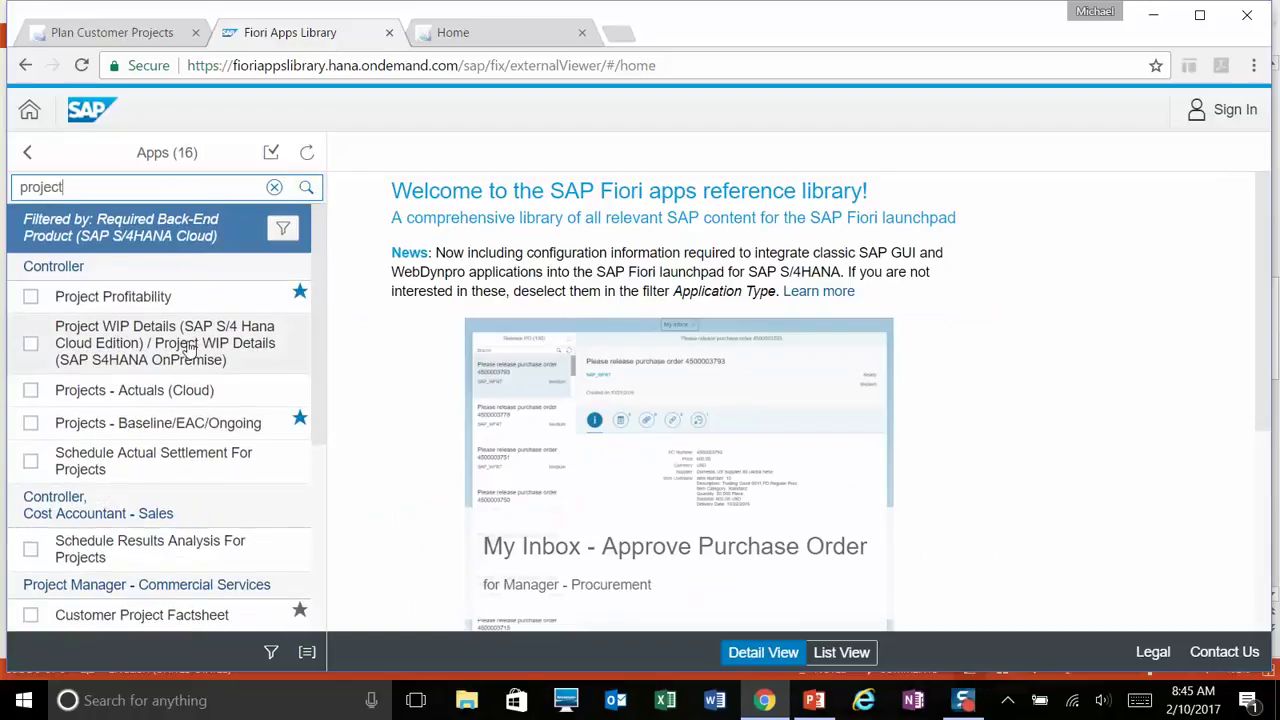
pyautogui.scroll(-2, 186, 343)
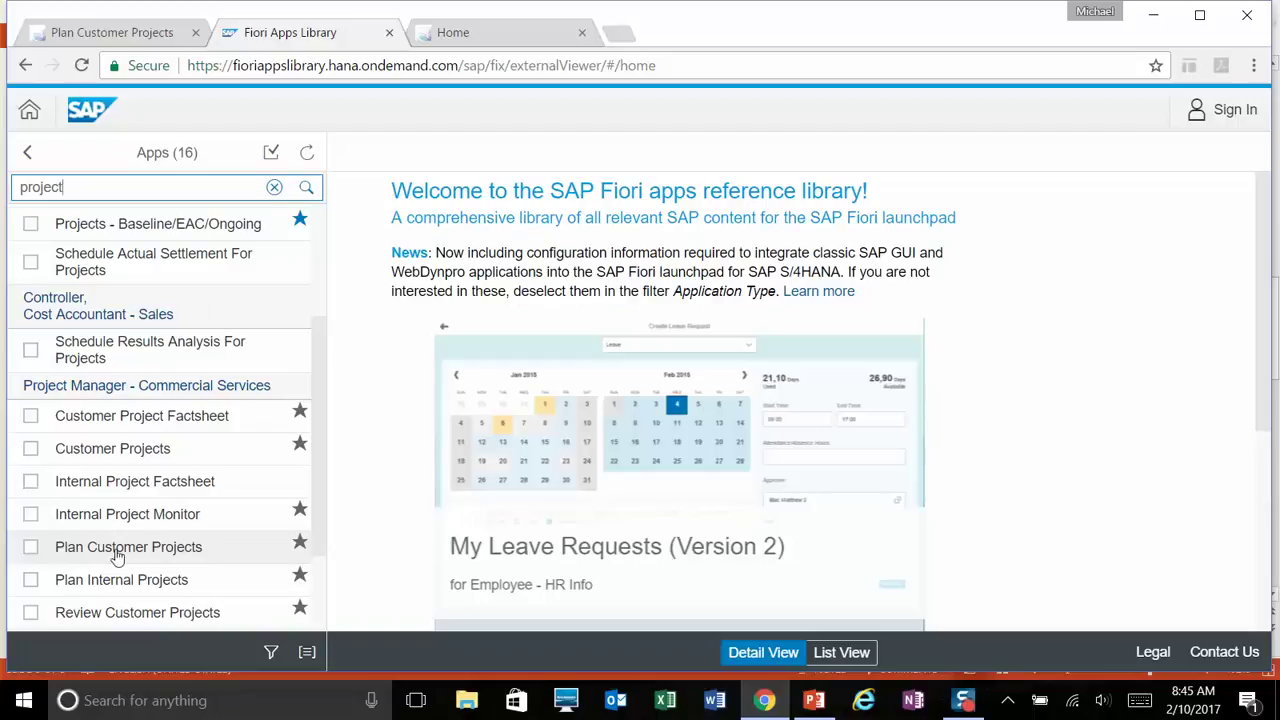
pyautogui.click(31, 550)
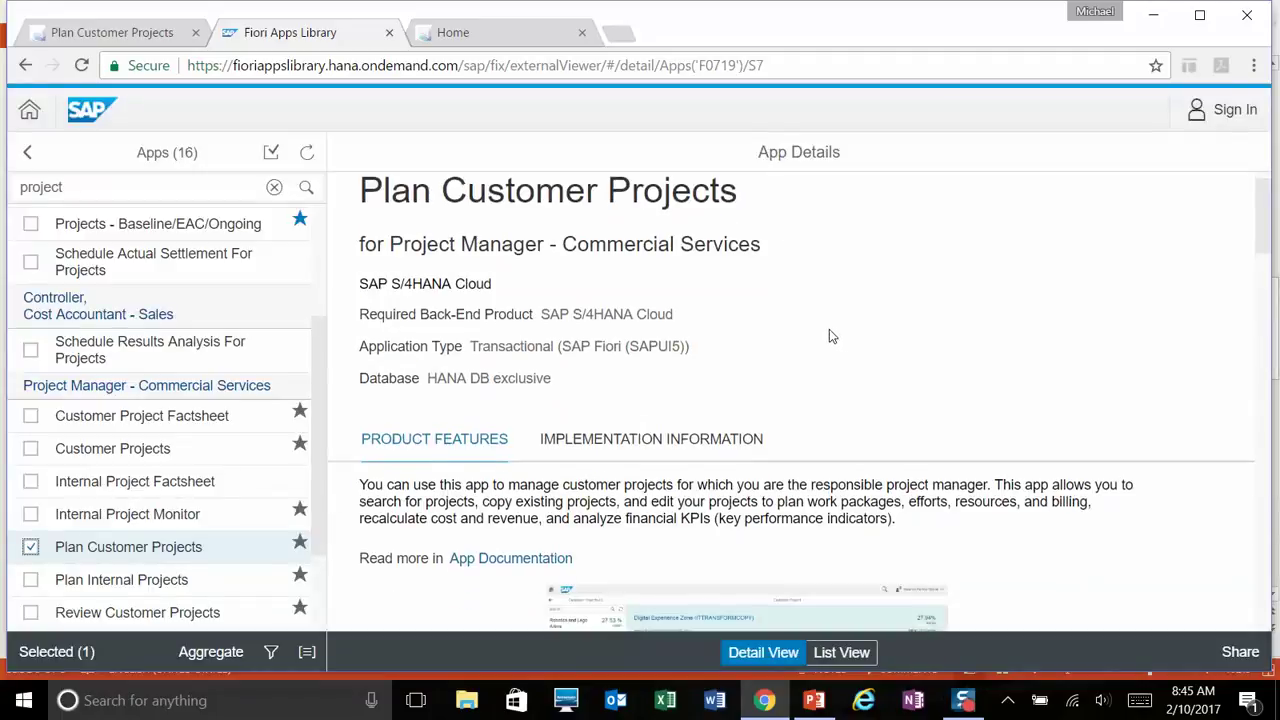
# - Show the app's Extensibility details listing CPM_PROJ_MANS1, then return to the SAP home page
pyautogui.scroll(-2, 829, 336)
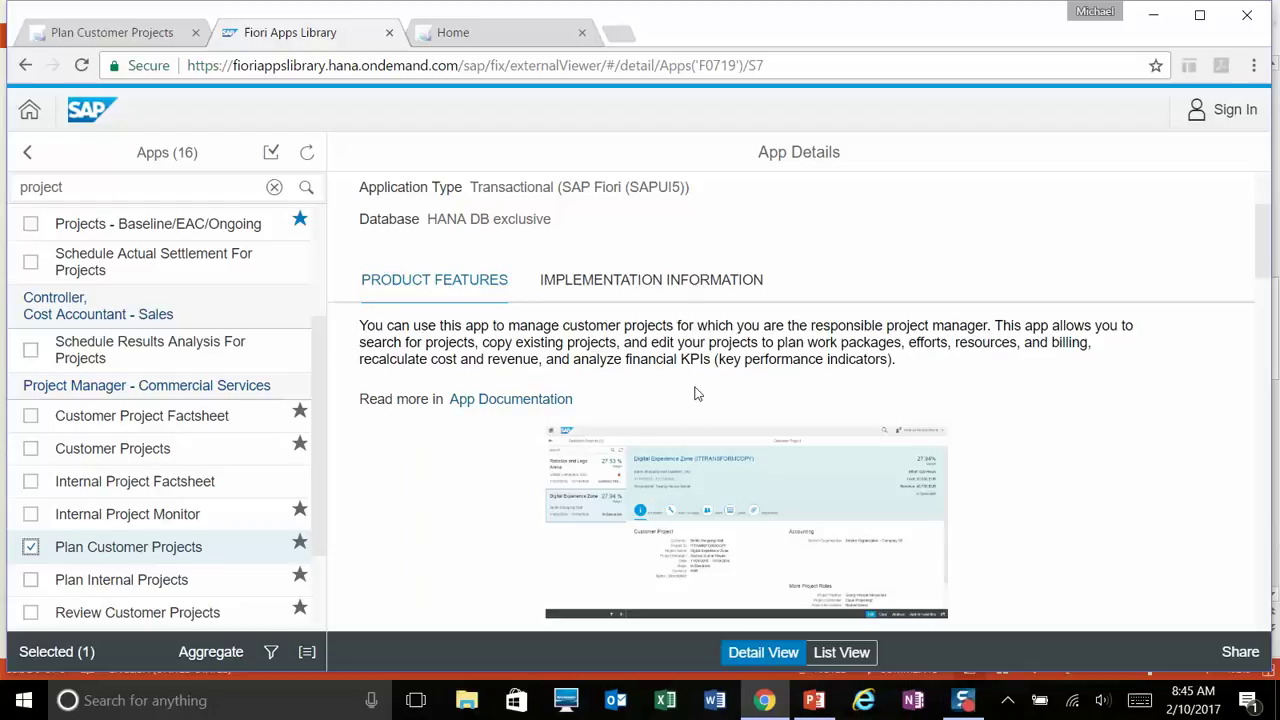
pyautogui.click(662, 285)
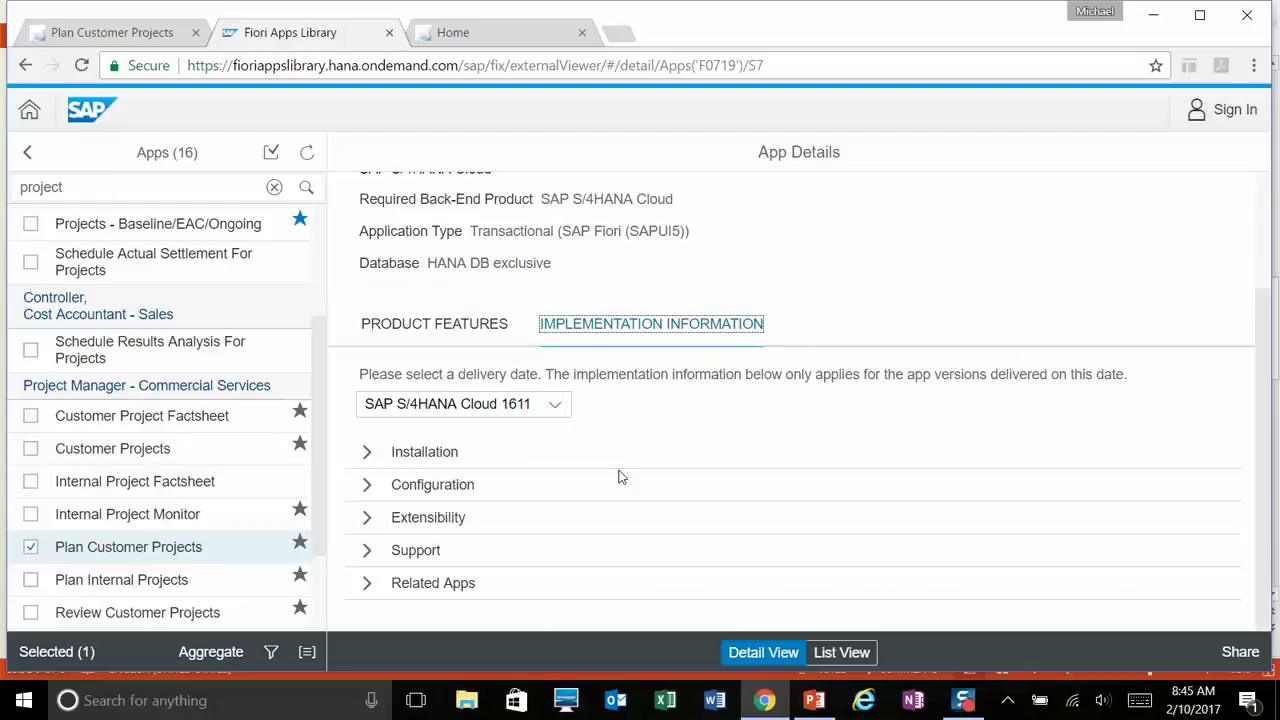
pyautogui.click(366, 517)
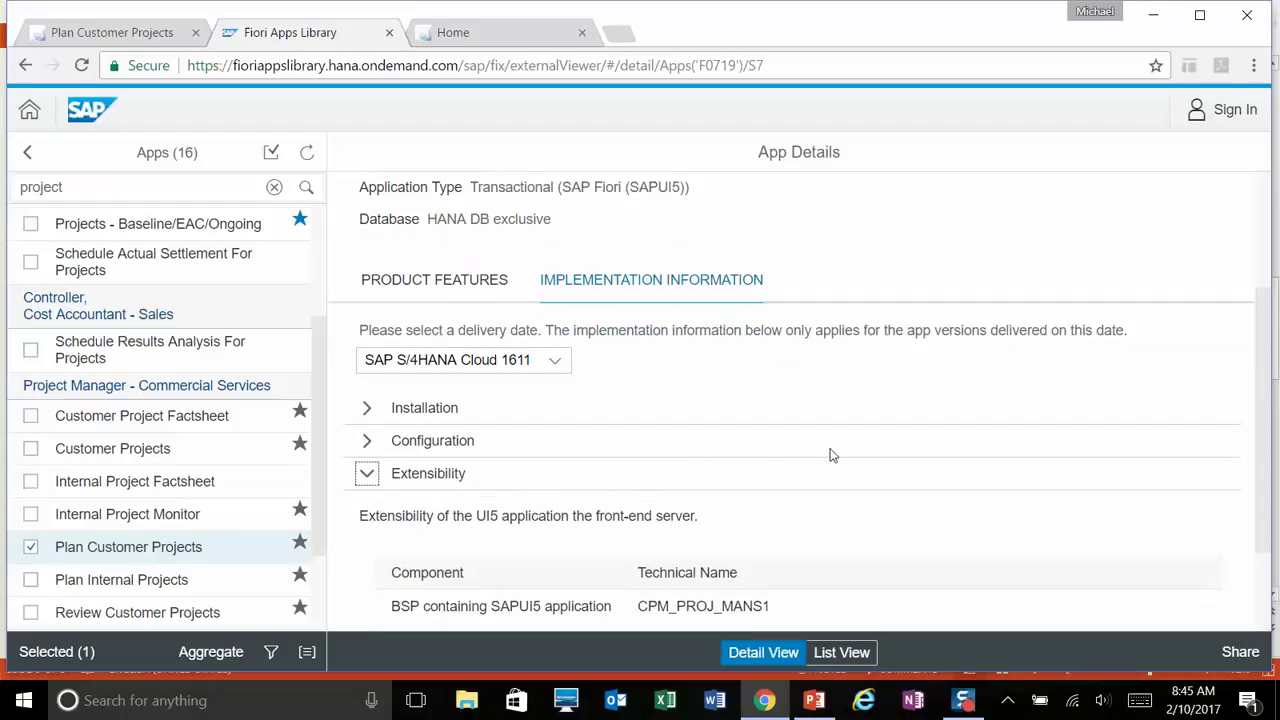
pyautogui.scroll(-2, 834, 450)
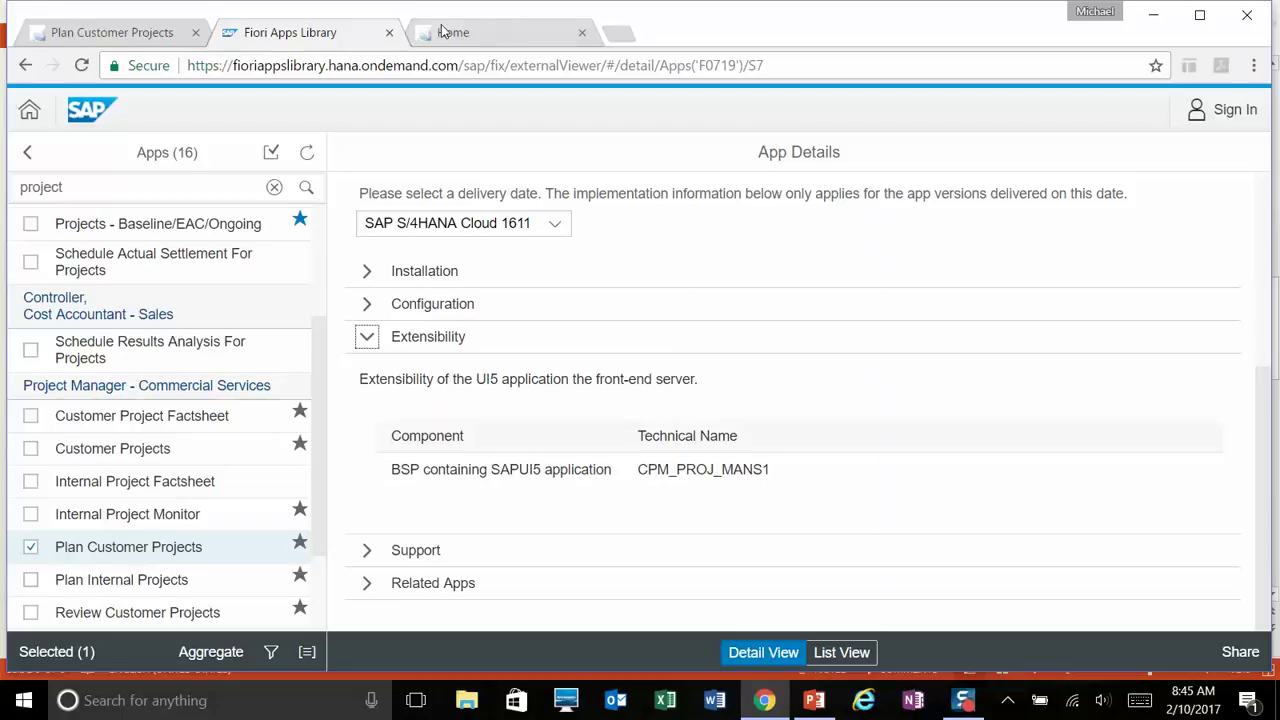
pyautogui.click(509, 40)
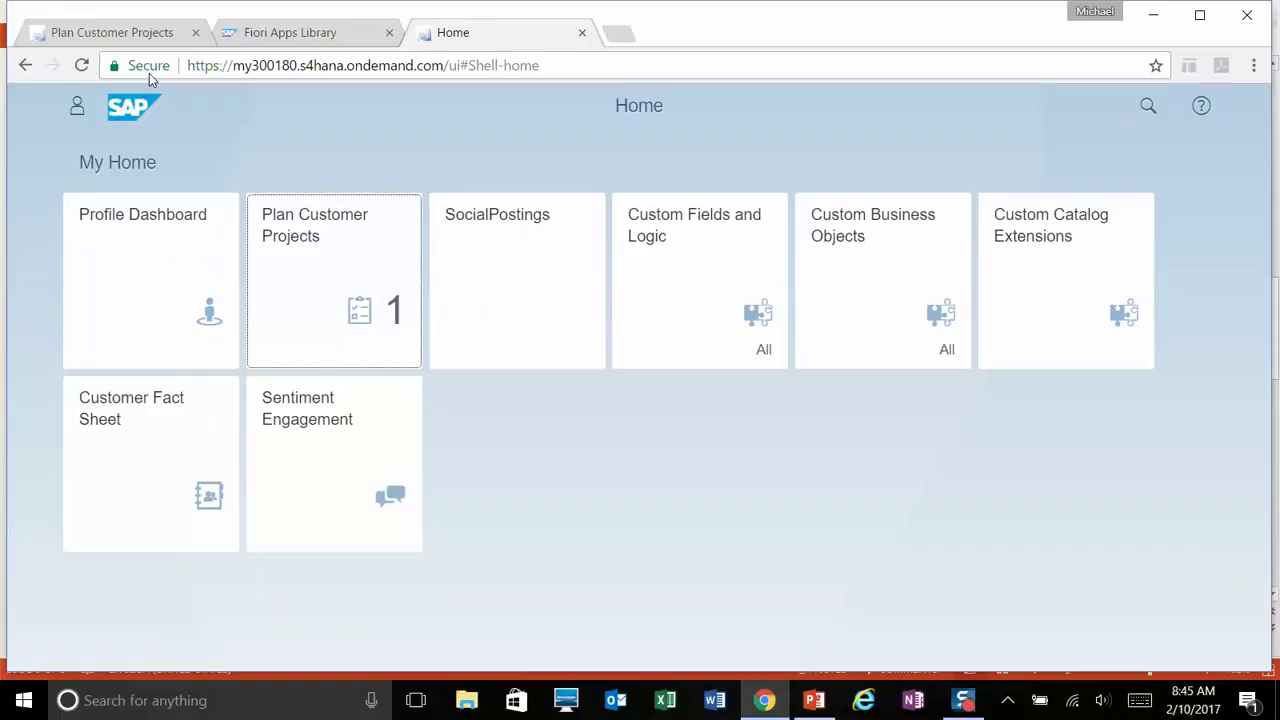
# - Launch Plan Customer Projects on Test Project and enter Adapt UI mode from the user menu
pyautogui.click(299, 276)
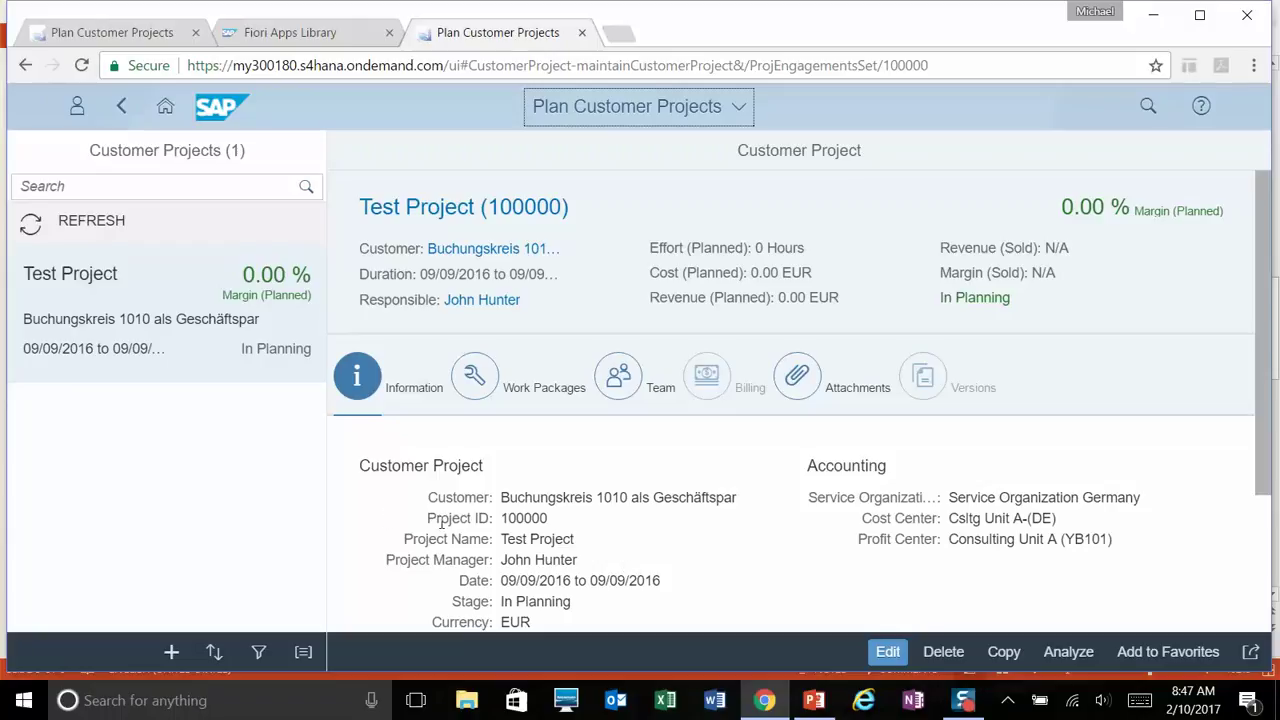
pyautogui.click(78, 110)
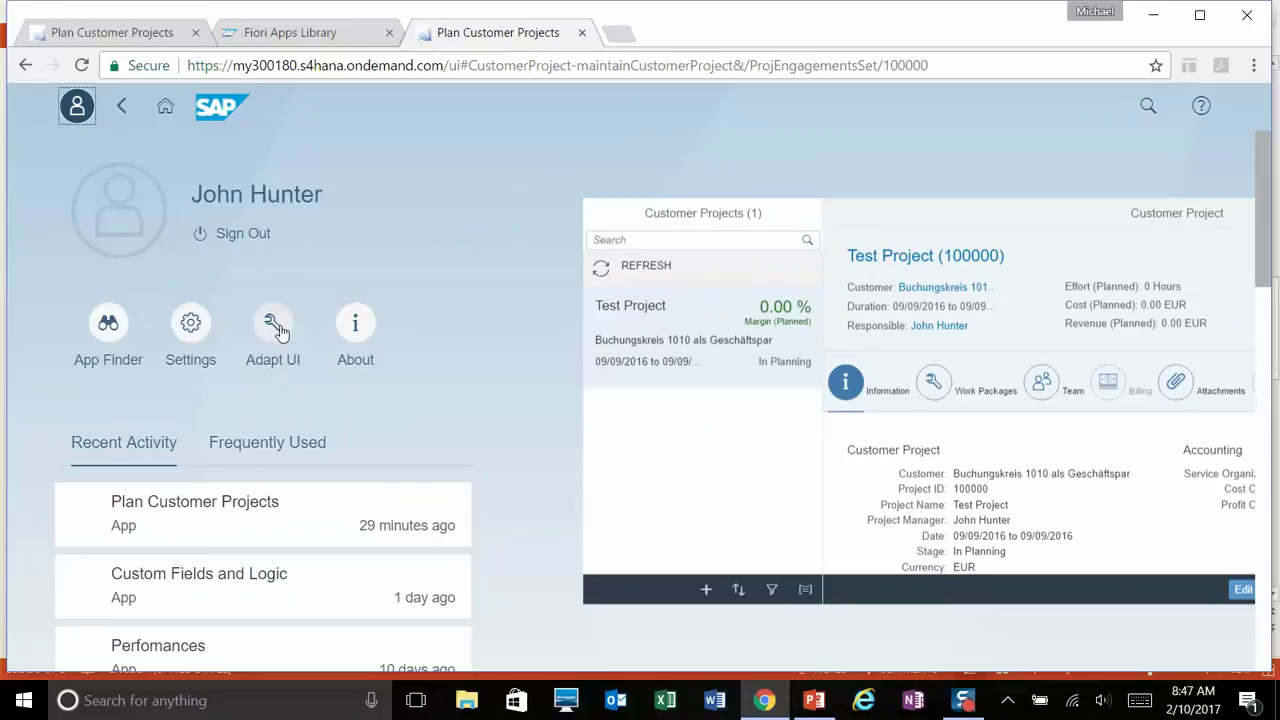
pyautogui.click(274, 358)
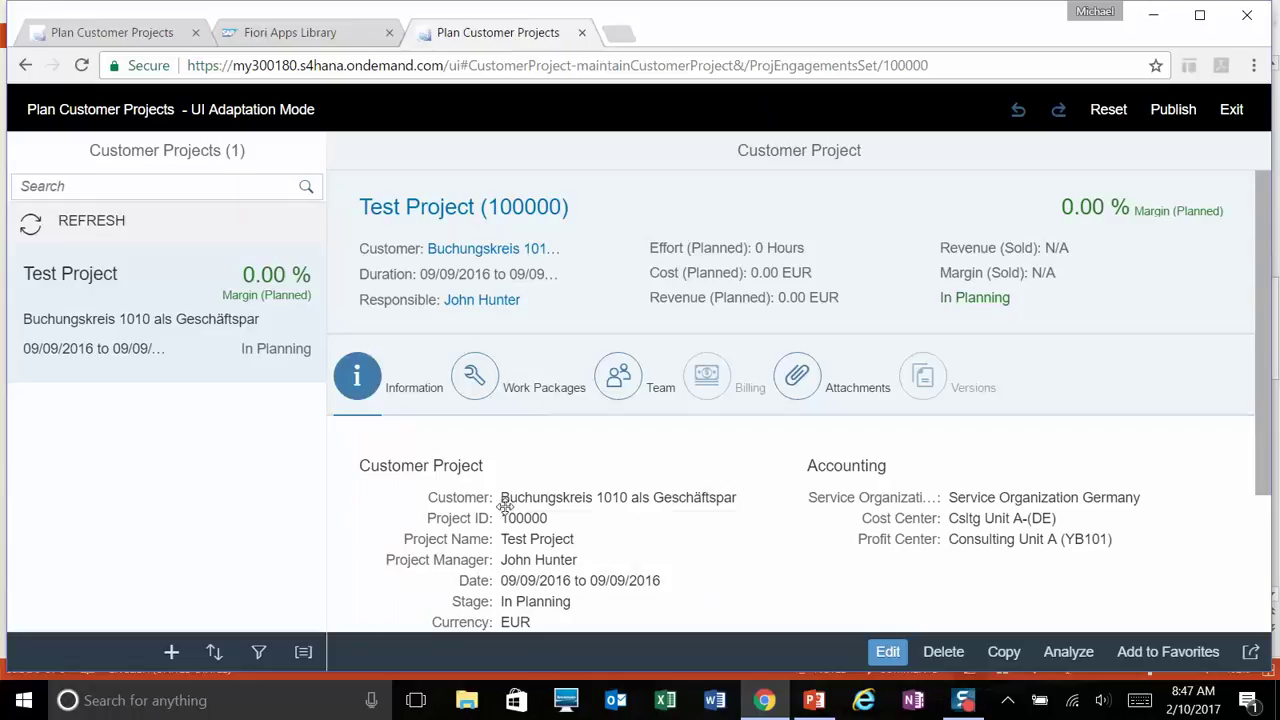
# - Change the Project Manager field label to 'Project Lead'
pyautogui.click(500, 559)
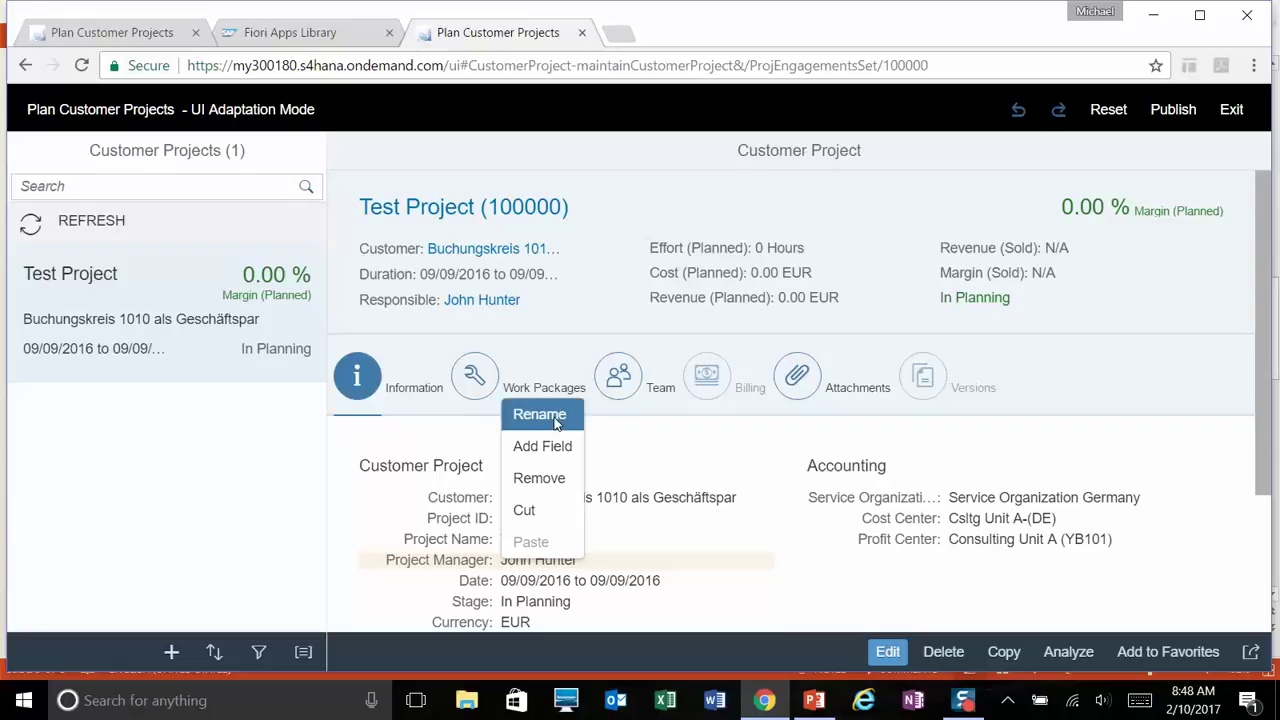
pyautogui.click(540, 414)
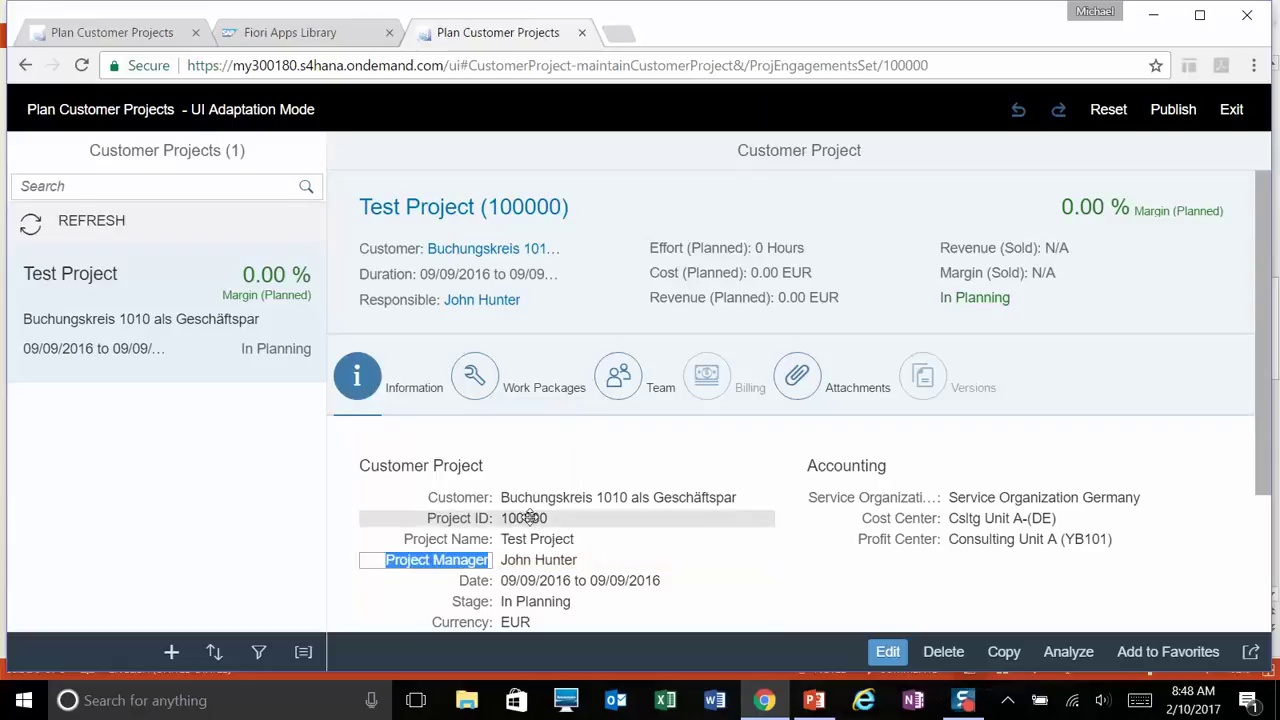
pyautogui.press('End')
pyautogui.hotkey('ctrl', 'shift', 'Left')
pyautogui.write('Lead')
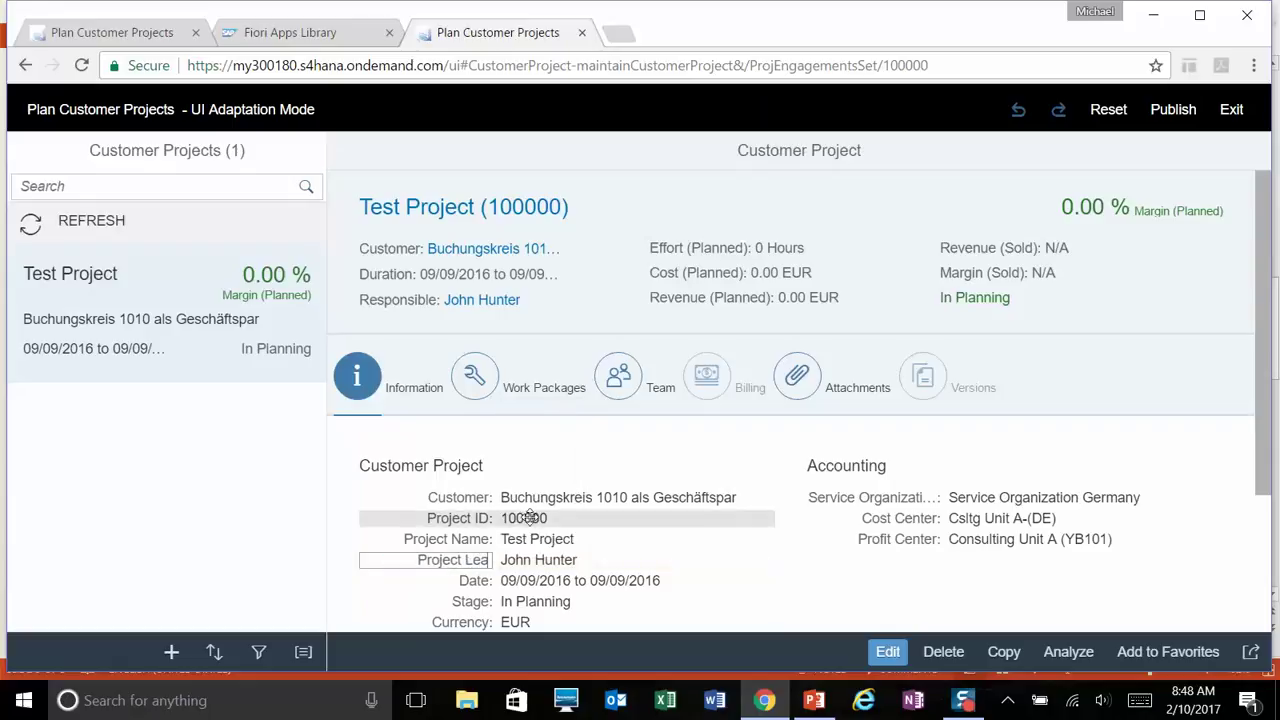
pyautogui.press('Return')
pyautogui.rightClick(615, 563)
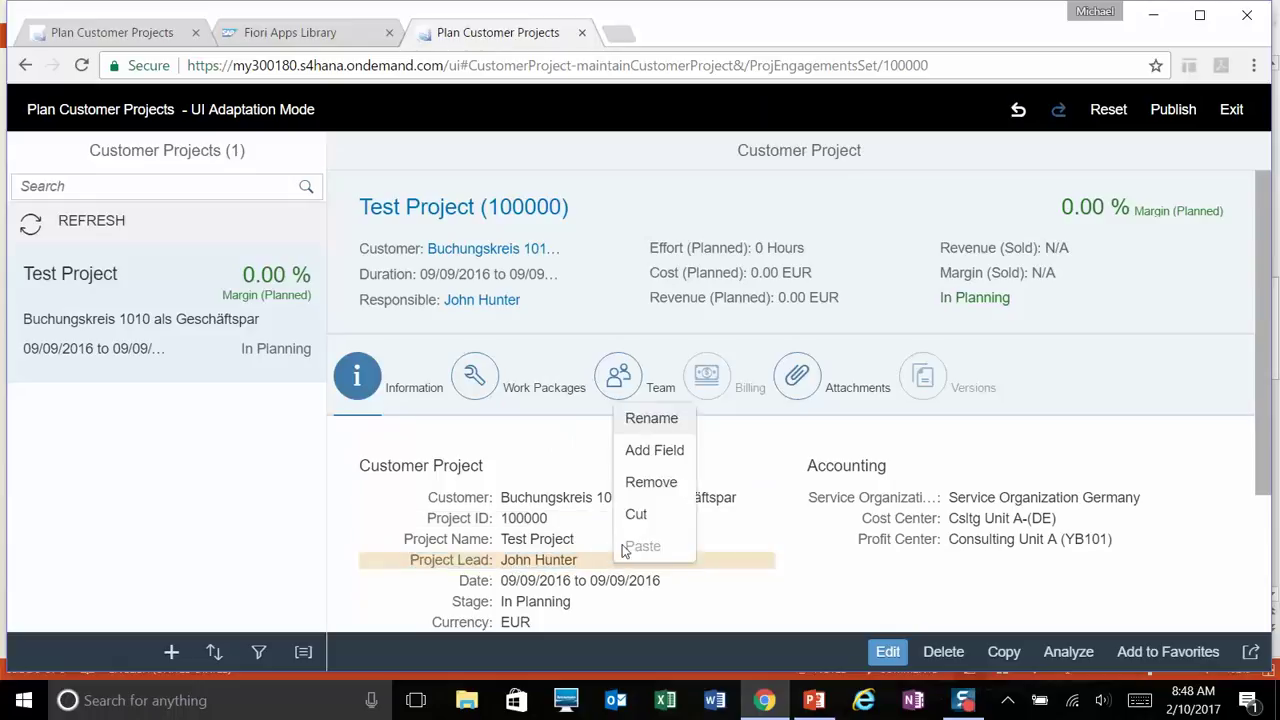
# - Add the Board Visibility field below Project Lead, then exit UI adaptation
pyautogui.click(655, 452)
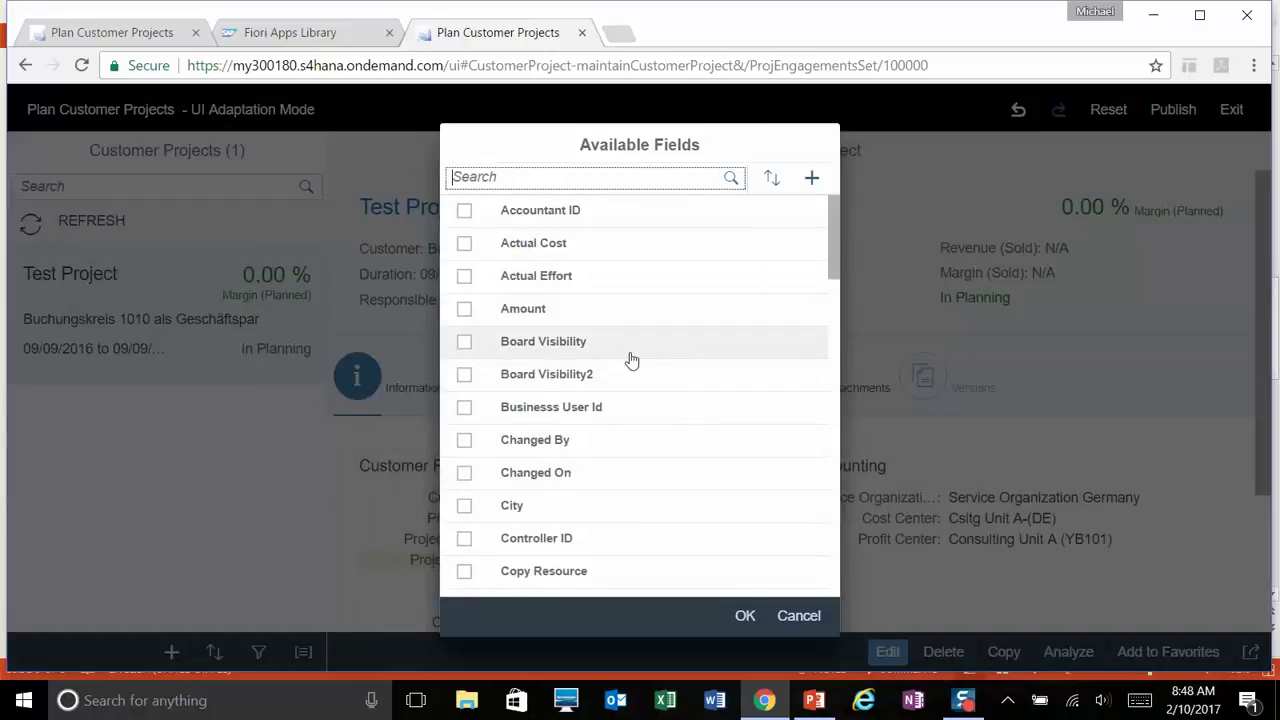
pyautogui.click(463, 345)
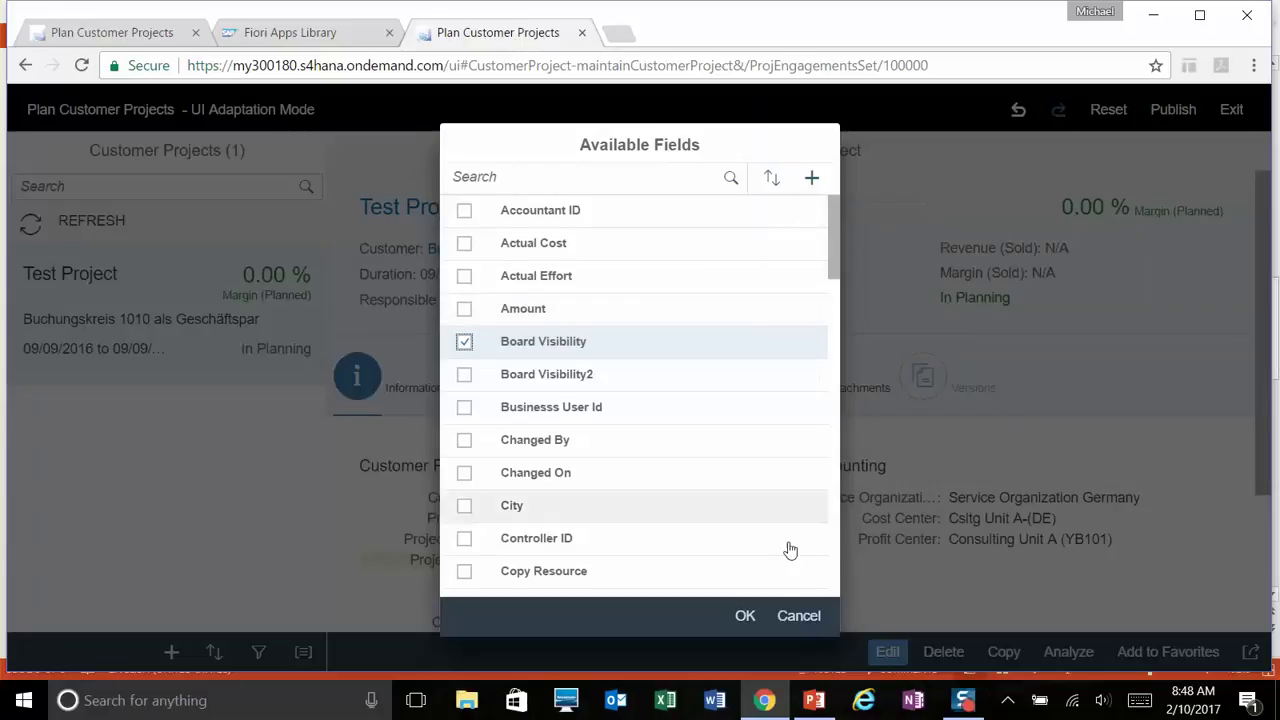
pyautogui.click(744, 617)
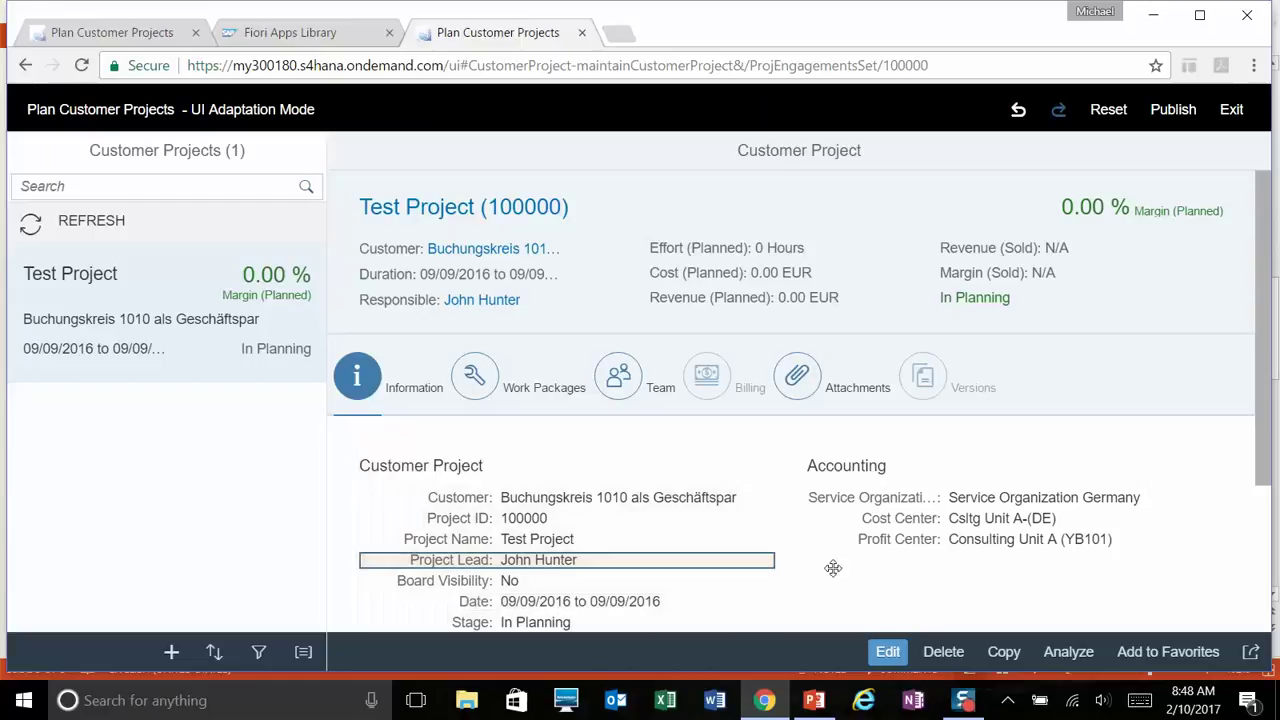
pyautogui.scroll(-1, 652, 588)
pyautogui.scroll(-2, 652, 588)
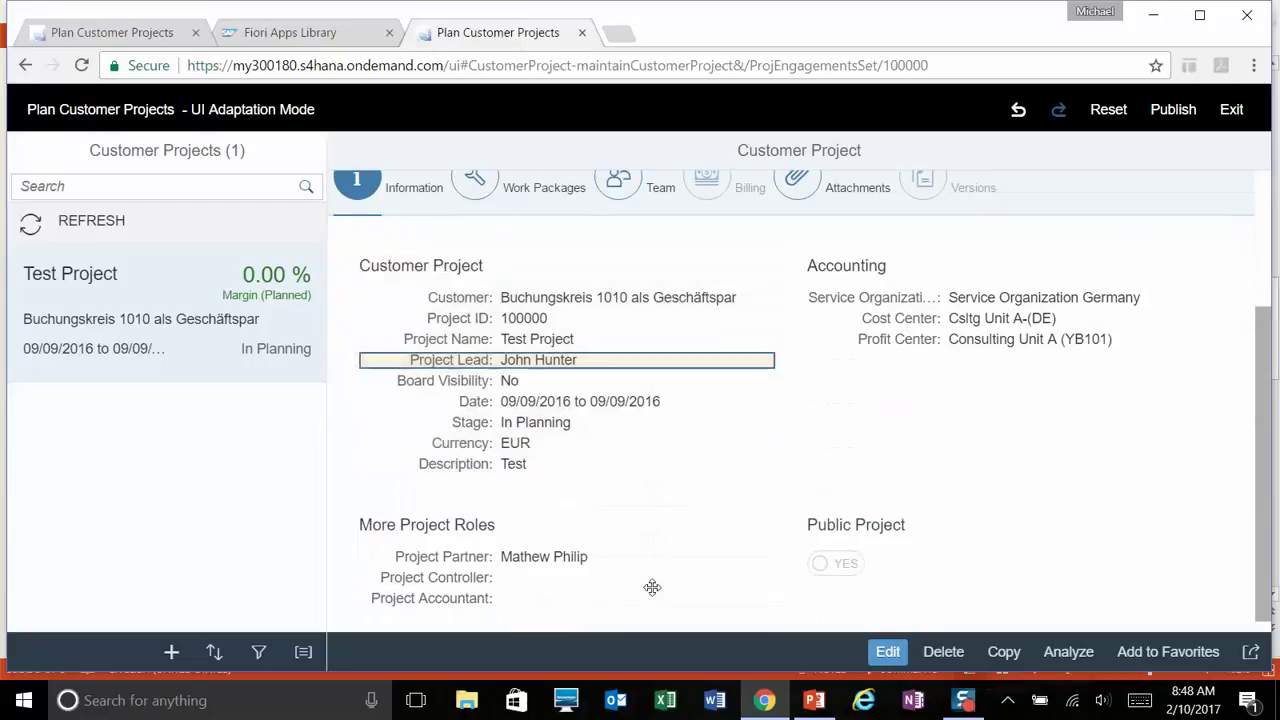
pyautogui.click(1233, 112)
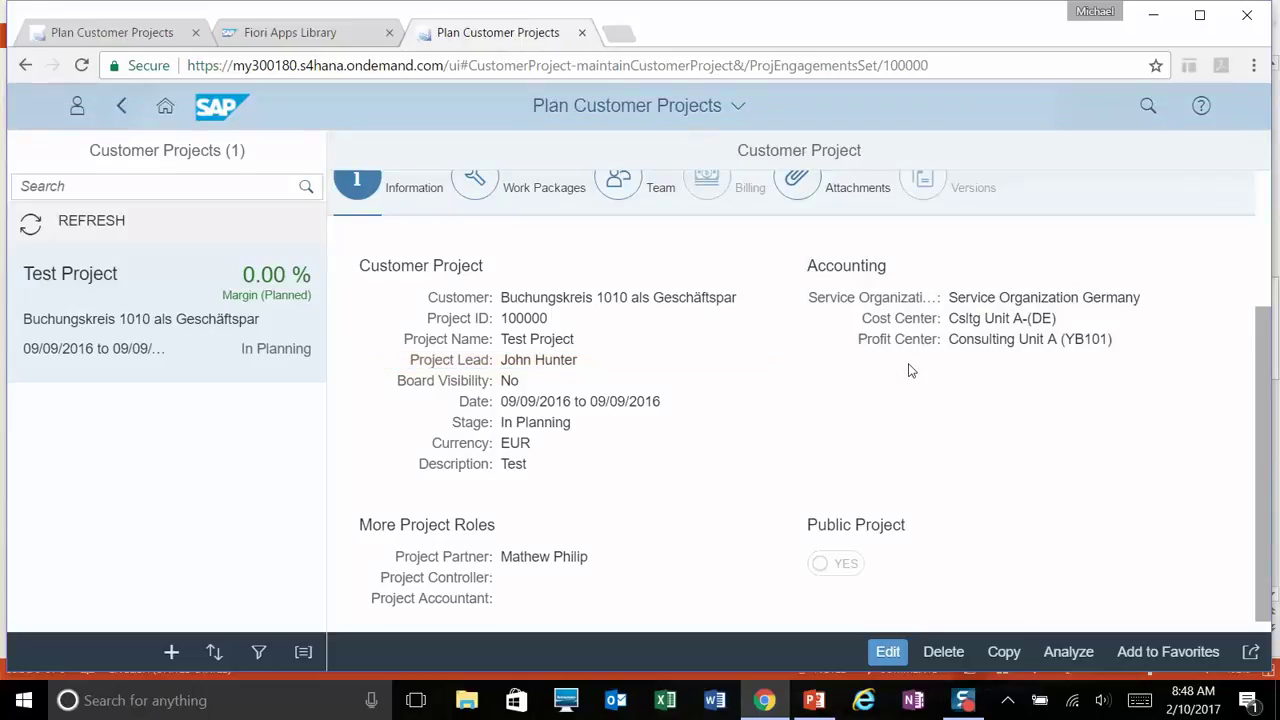
# - Switch back to PowerPoint showing the Thank You slide
pyautogui.hotkey('alt', 'Tab')
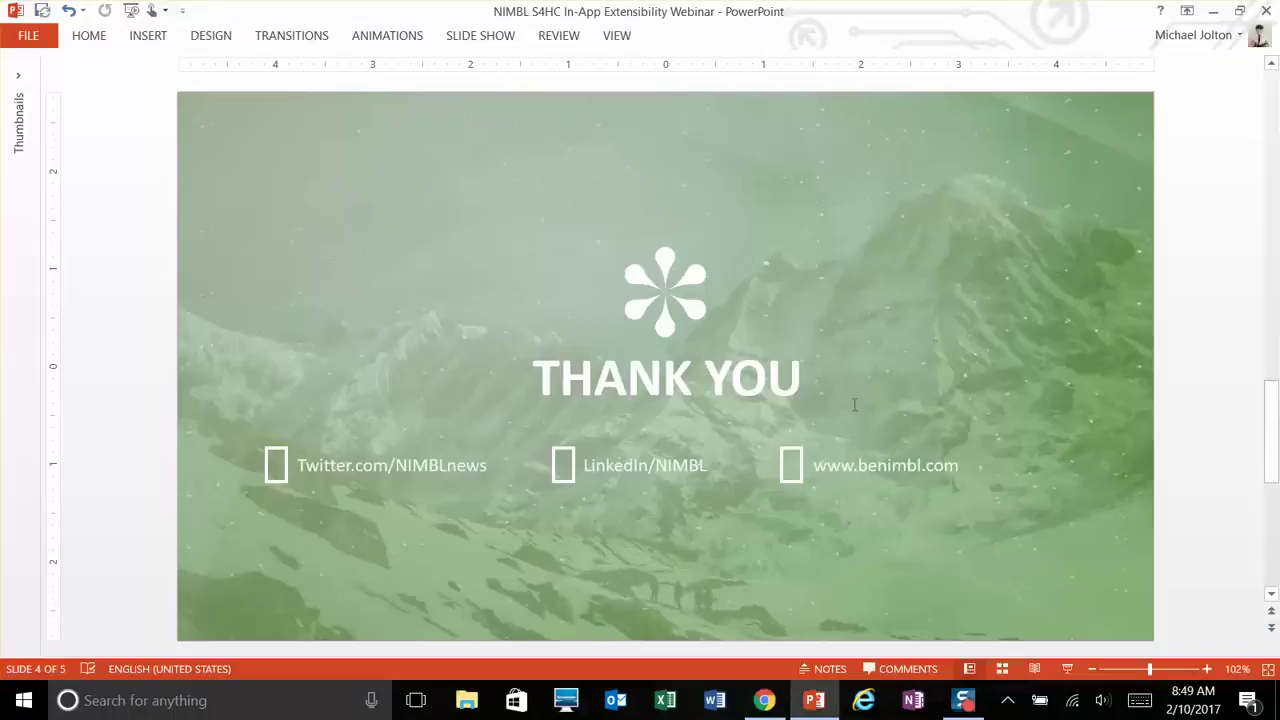